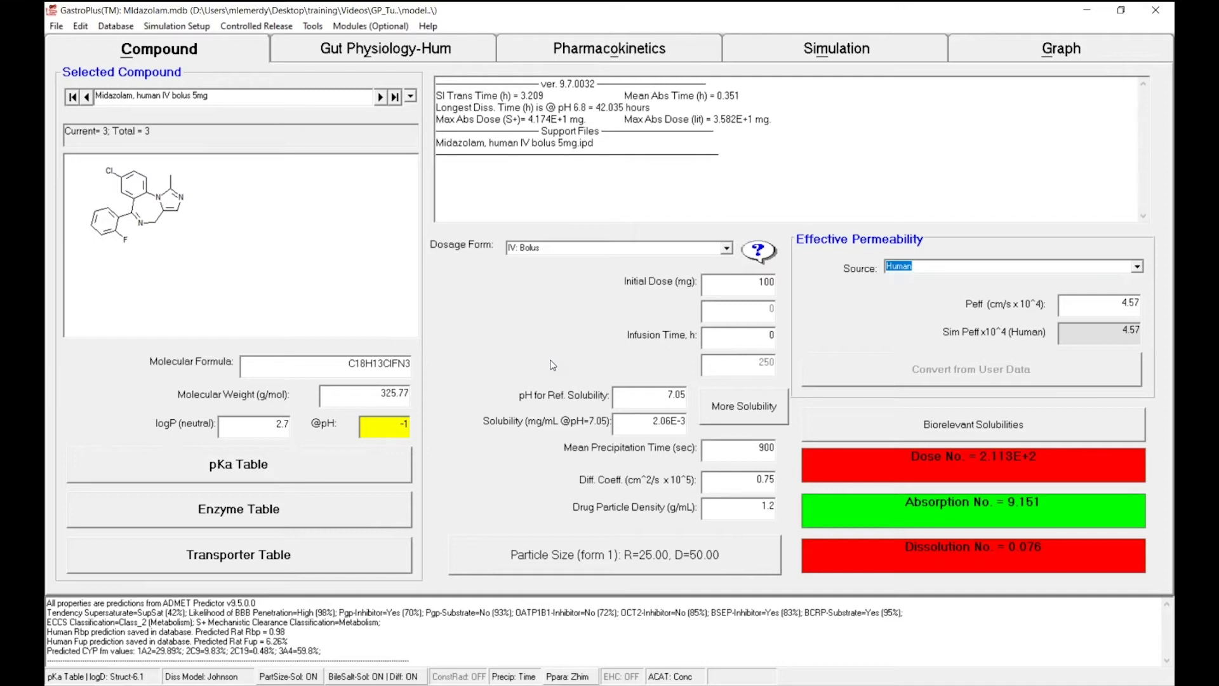
- List the three Midazolam compound records from the Selected Compound dropdown
{"action": "left_click", "coordinate": [410, 97]}
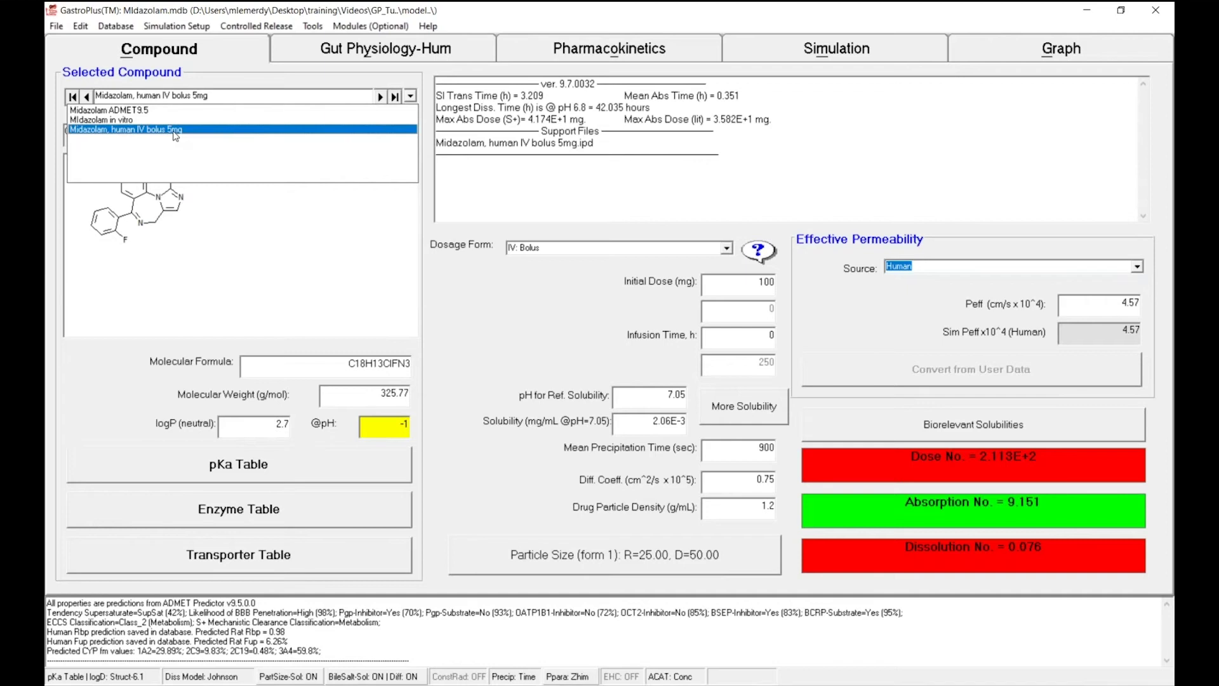
- Copy the 'Midazolam, human IV bolus 5mg' record as 'Midazolam, human IV bolus 5mg PBPK'
{"action": "left_click", "coordinate": [176, 129]}
{"action": "key", "text": "ctrl+c"}
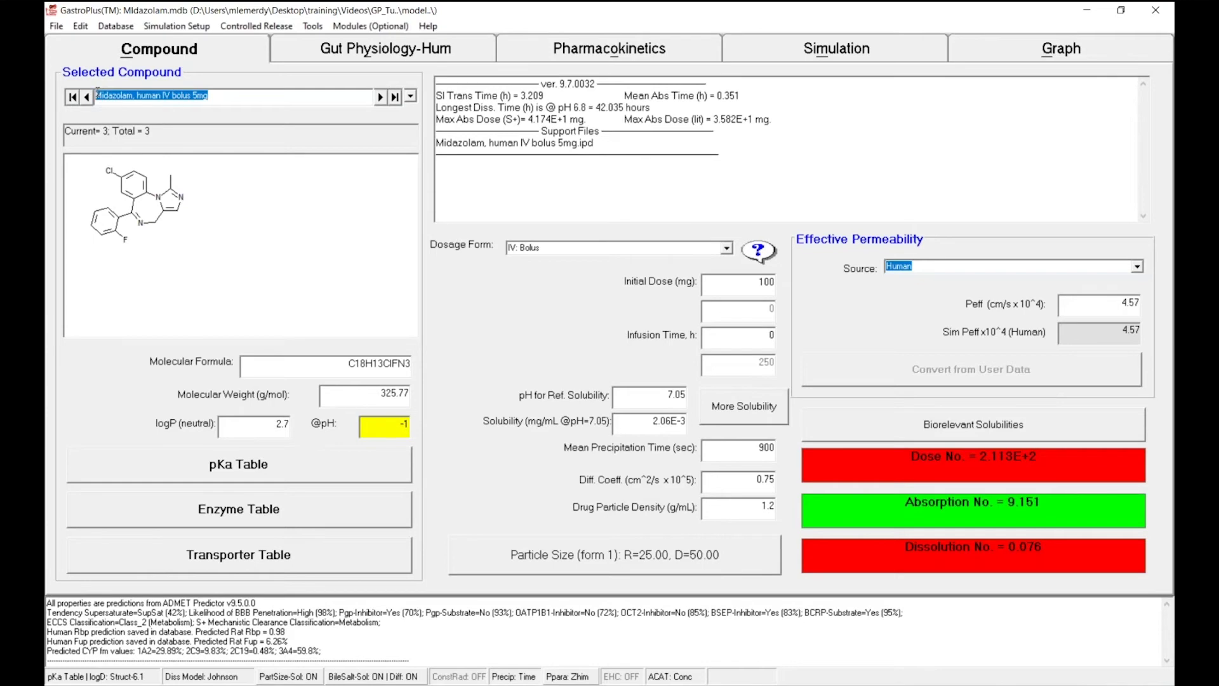
{"action": "left_click", "coordinate": [116, 26]}
{"action": "left_click", "coordinate": [186, 60]}
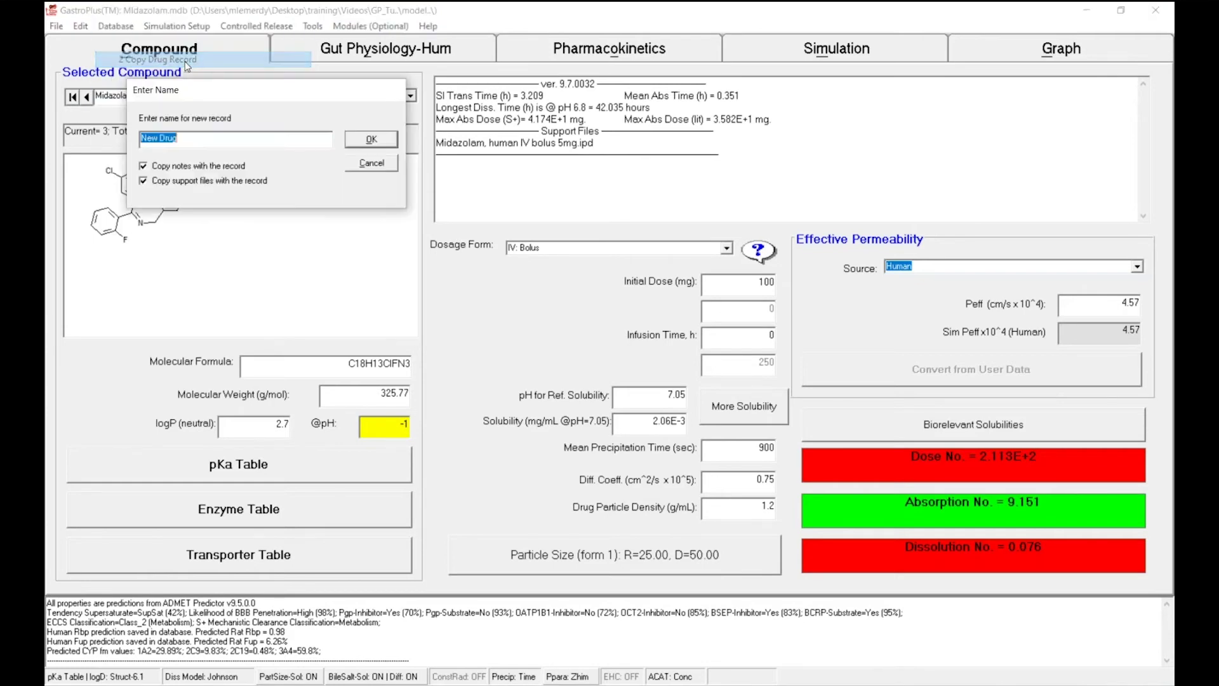
{"action": "key", "text": "ctrl+v"}
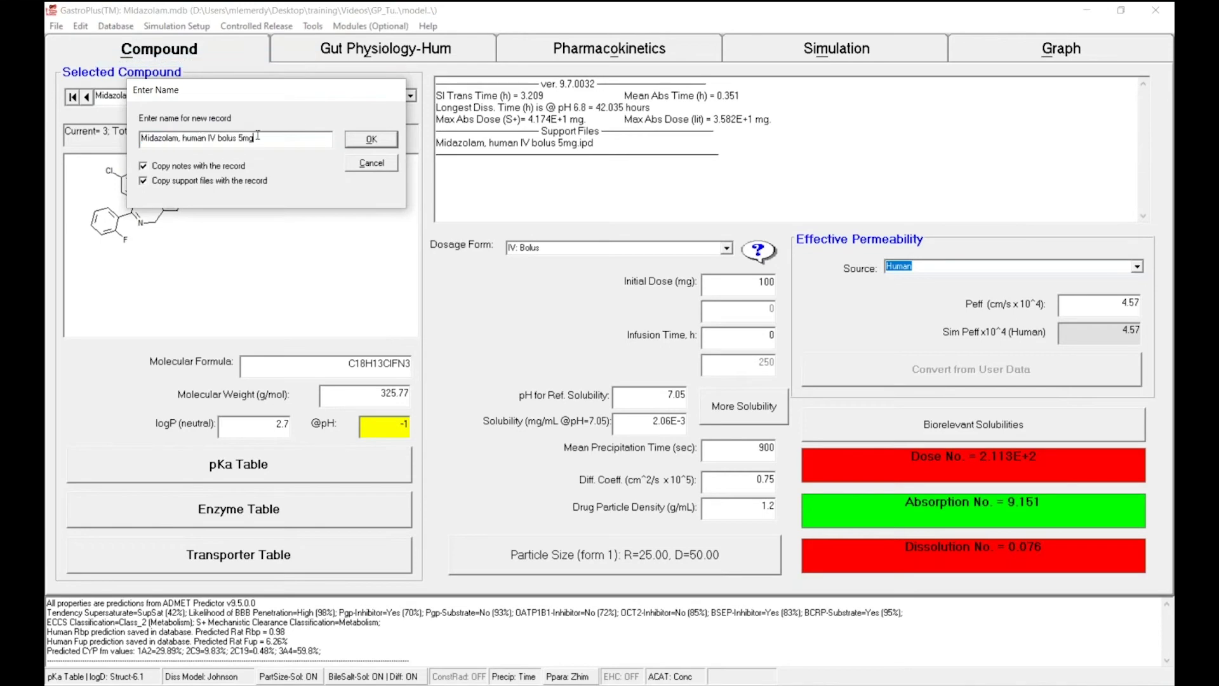
{"action": "type", "text": "PBPK"}
{"action": "left_click_drag", "start_coordinate": [277, 139], "coordinate": [258, 139]}
{"action": "left_click", "coordinate": [375, 140]}
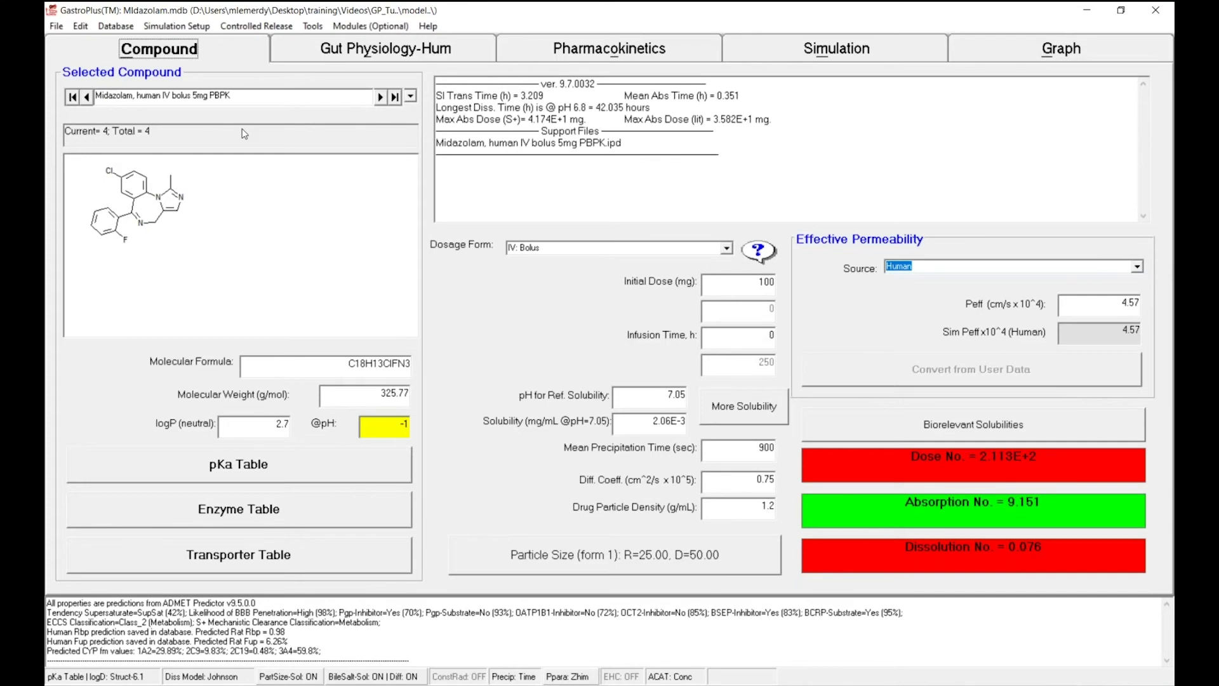
- Start a new PBPK physiology on the Pharmacokinetics page, defaulting to a healthy American male
{"action": "left_click", "coordinate": [533, 52]}
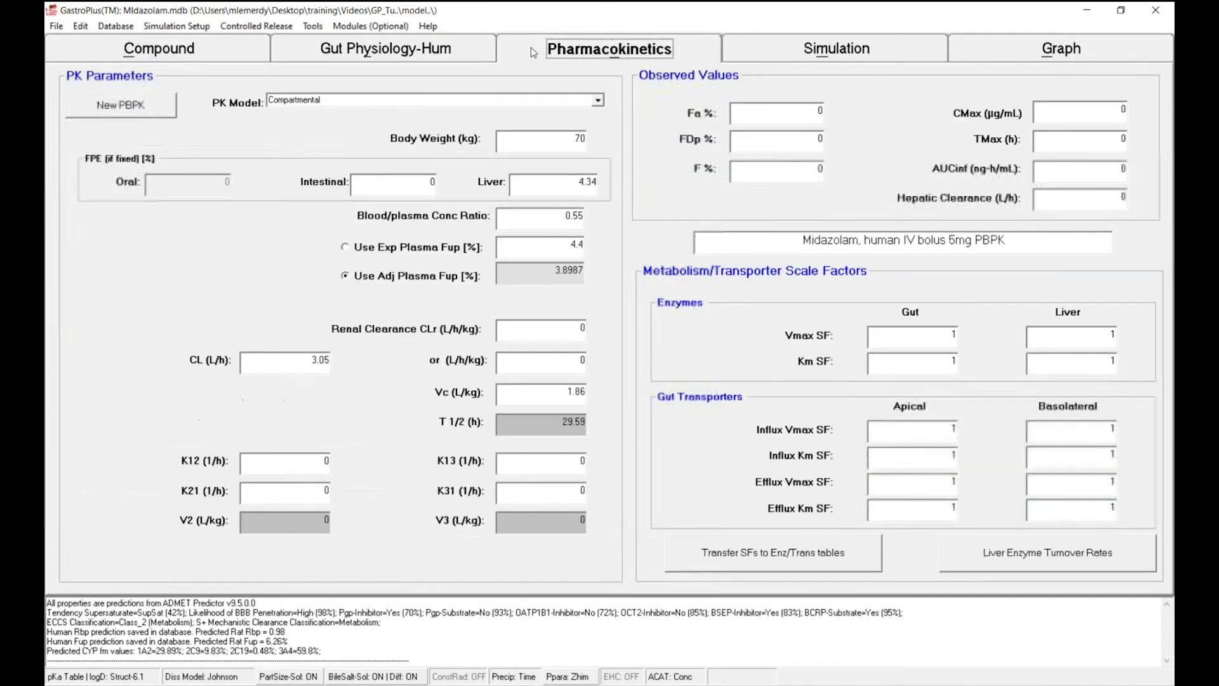
{"action": "left_click", "coordinate": [135, 119]}
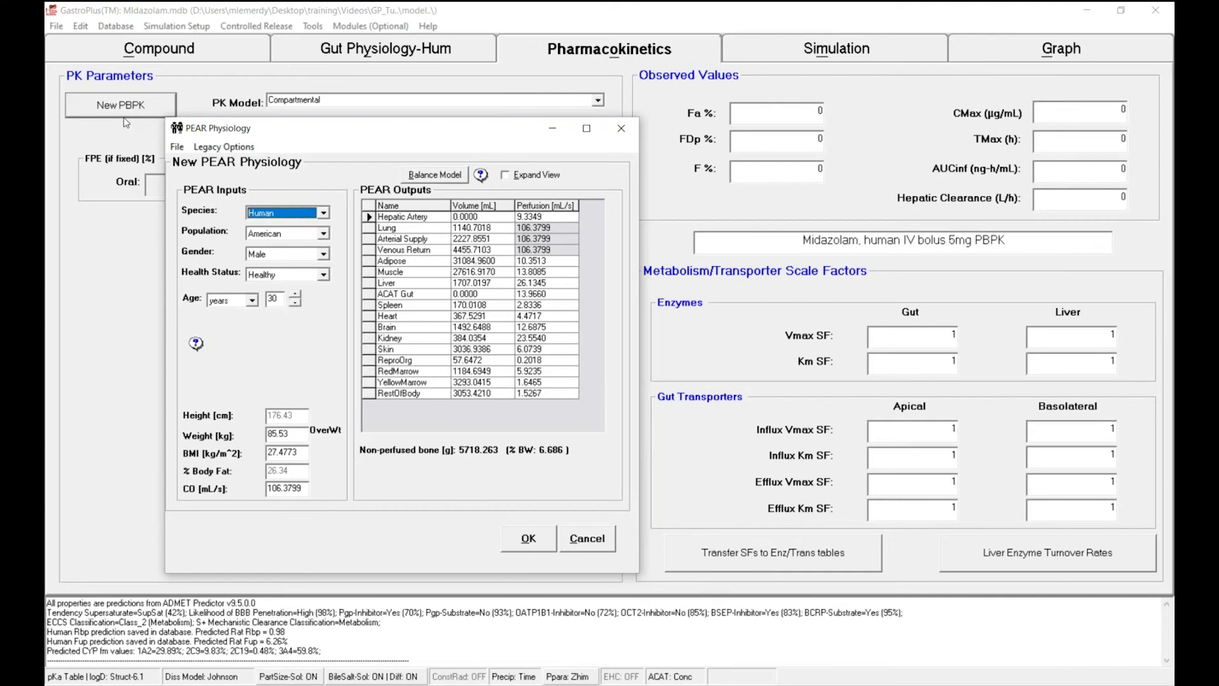
{"action": "left_click", "coordinate": [324, 214]}
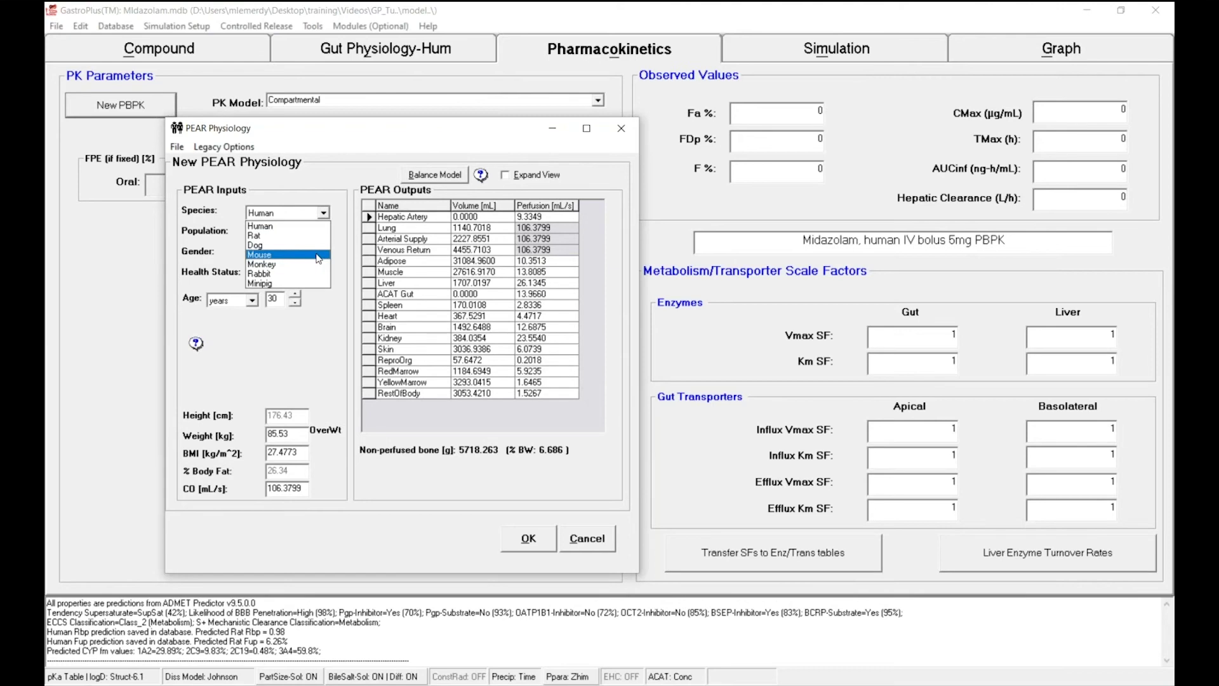
{"action": "left_click", "coordinate": [345, 219]}
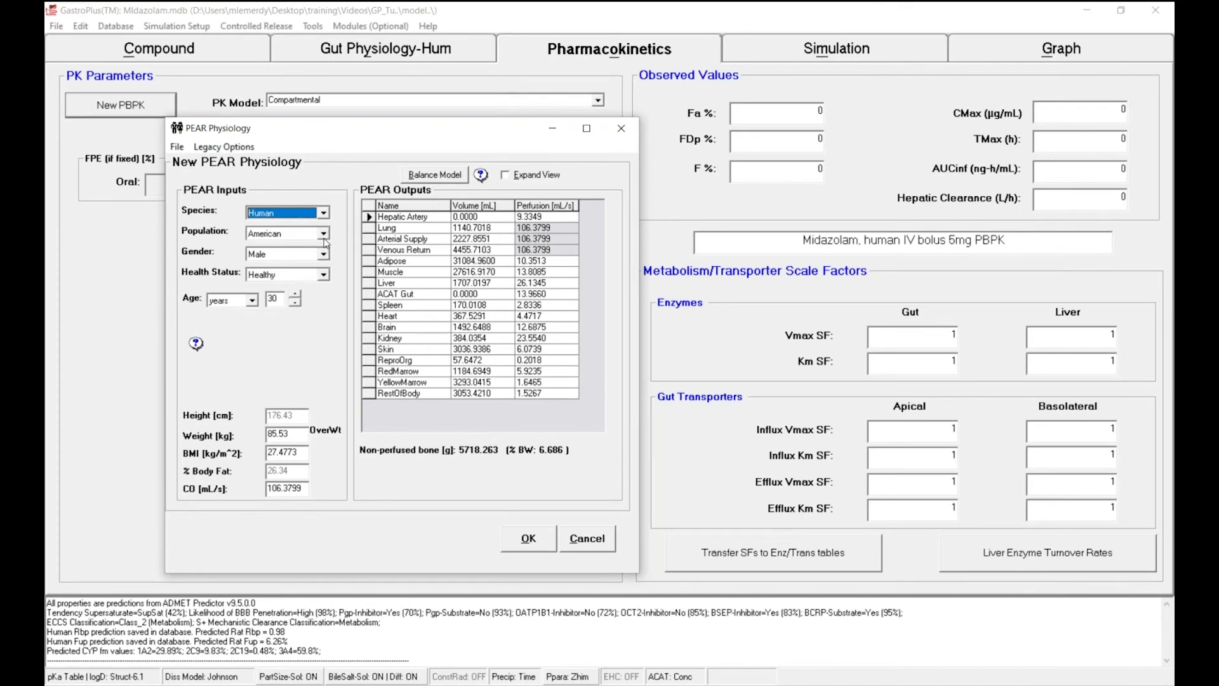
{"action": "left_click", "coordinate": [325, 234]}
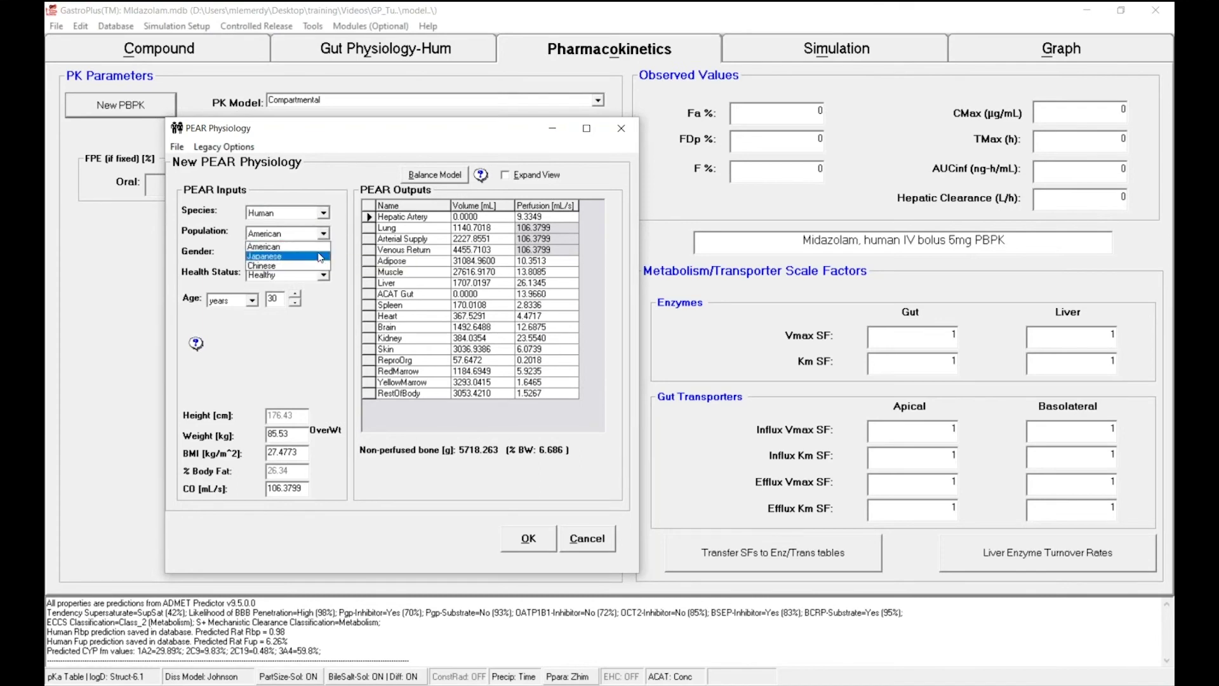
{"action": "left_click", "coordinate": [340, 260]}
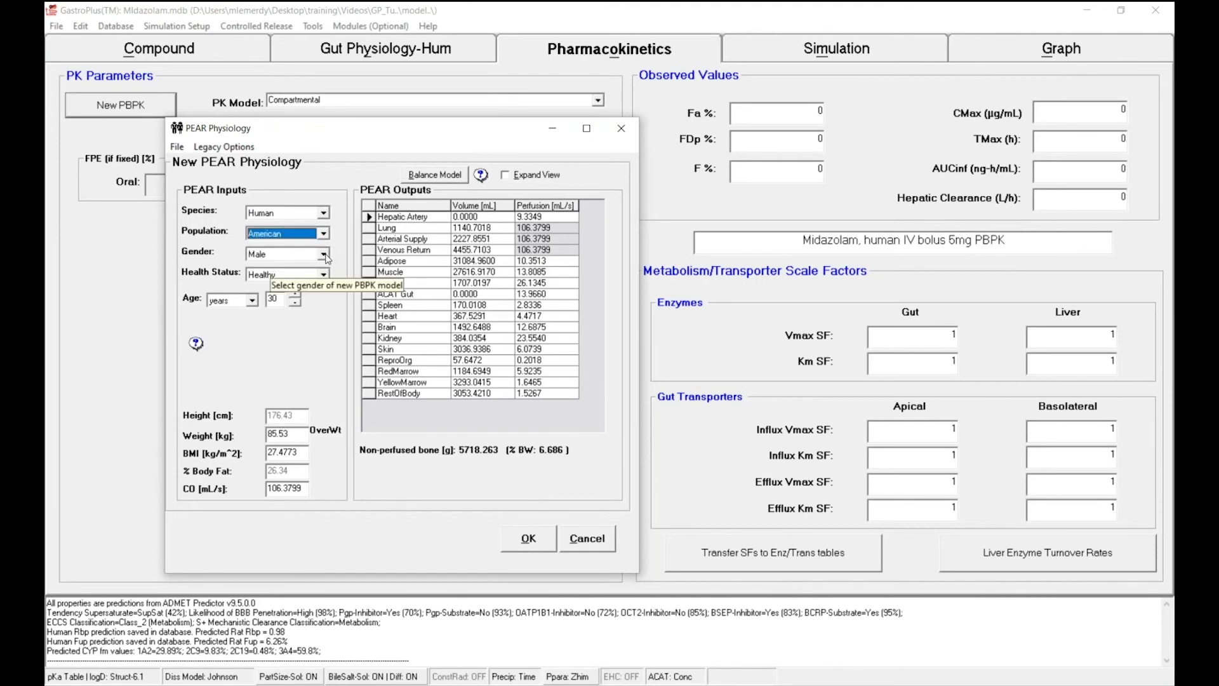
{"action": "left_click", "coordinate": [325, 256]}
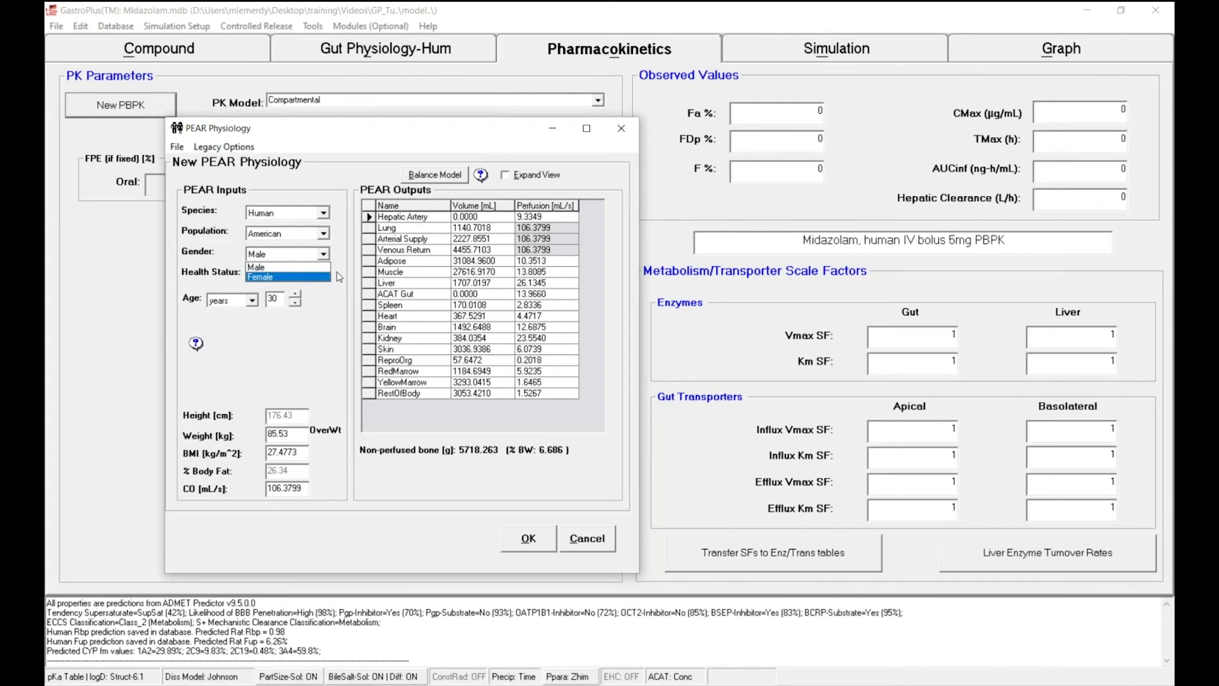
{"action": "left_click", "coordinate": [340, 277]}
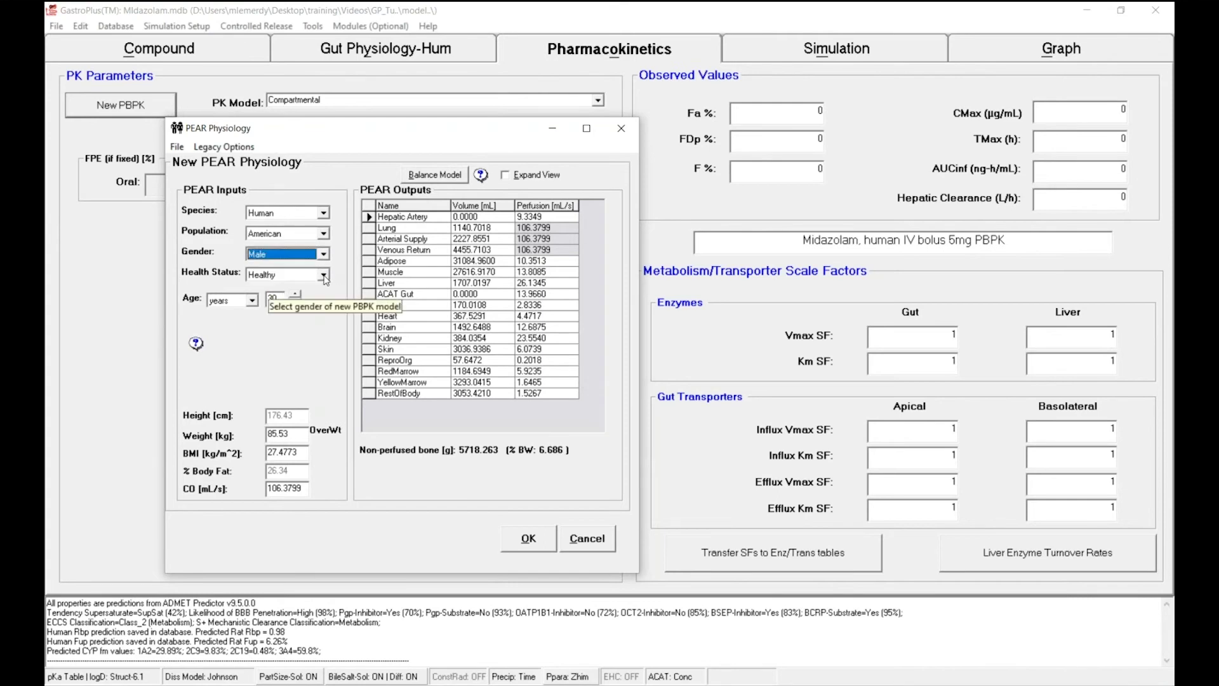
{"action": "left_click", "coordinate": [324, 276]}
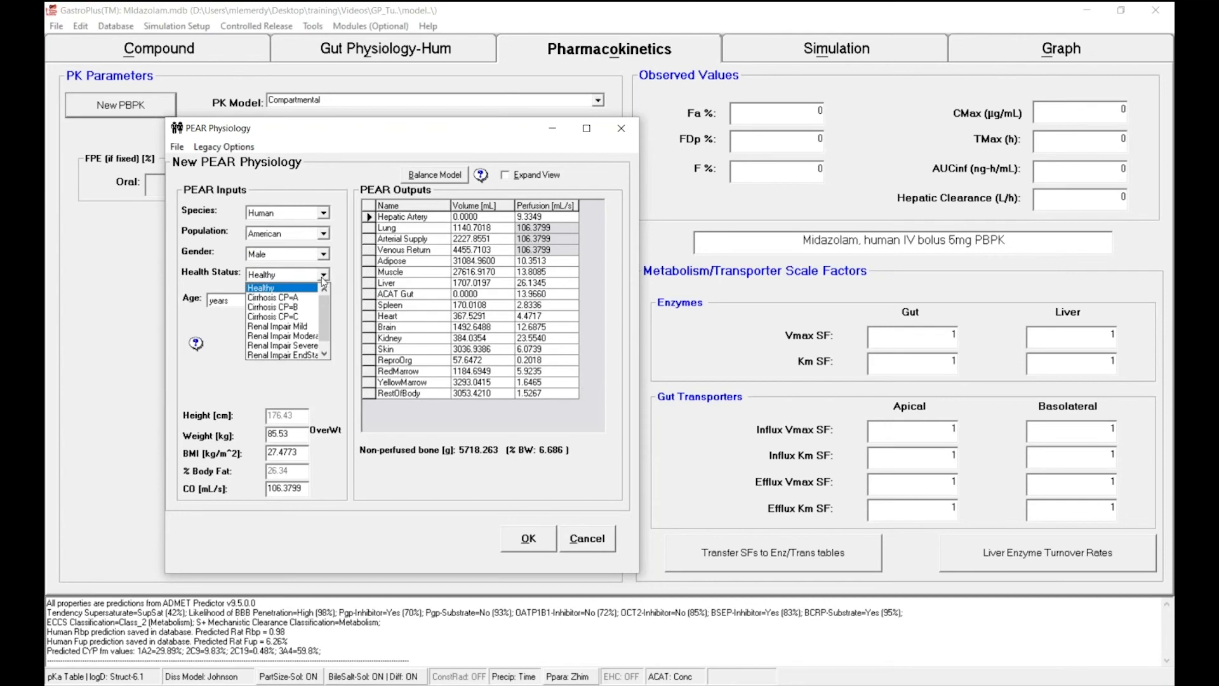
{"action": "left_click", "coordinate": [325, 356]}
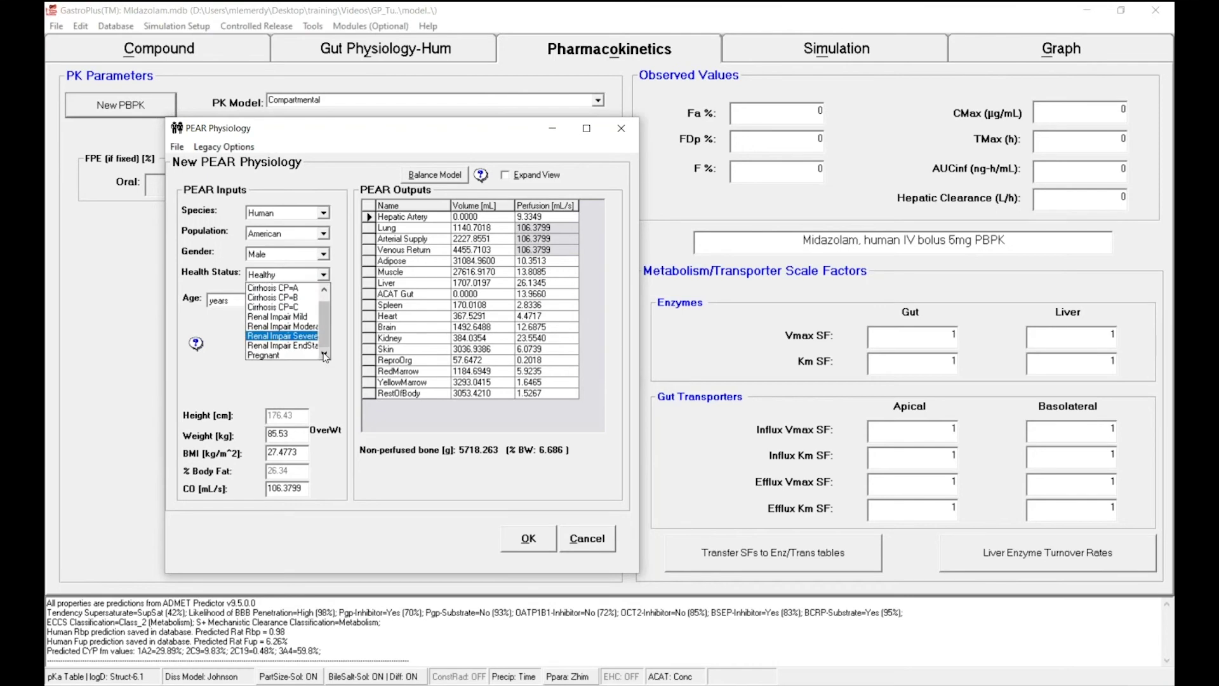
{"action": "left_click", "coordinate": [343, 345]}
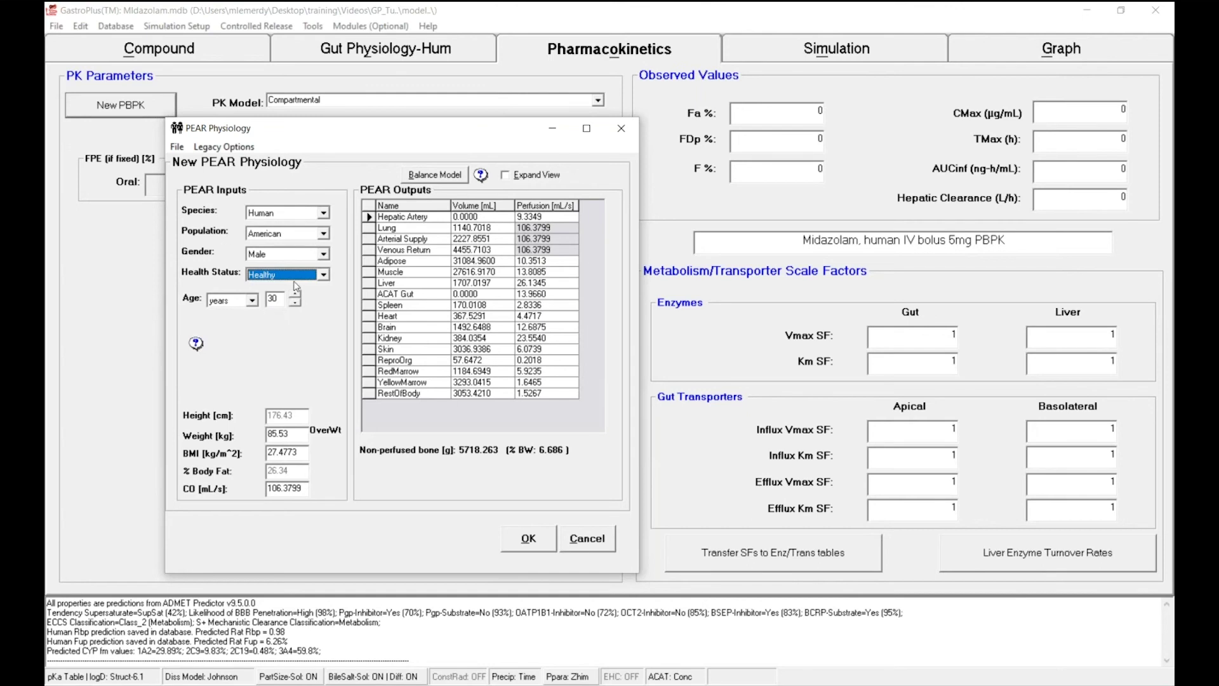
- Change the PEAR physiology age from 30 to 25 and weight to 70 kg, then accept it
{"action": "left_click", "coordinate": [283, 298]}
{"action": "left_click_drag", "start_coordinate": [279, 299], "coordinate": [265, 300]}
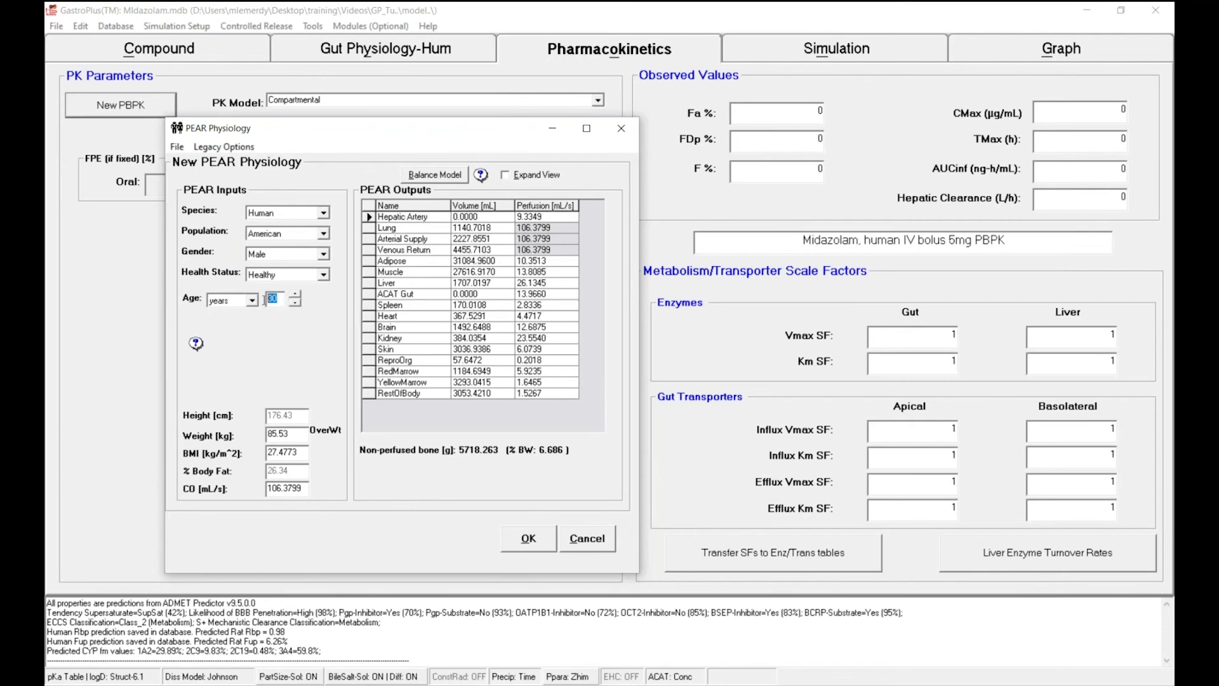
{"action": "type", "text": "25"}
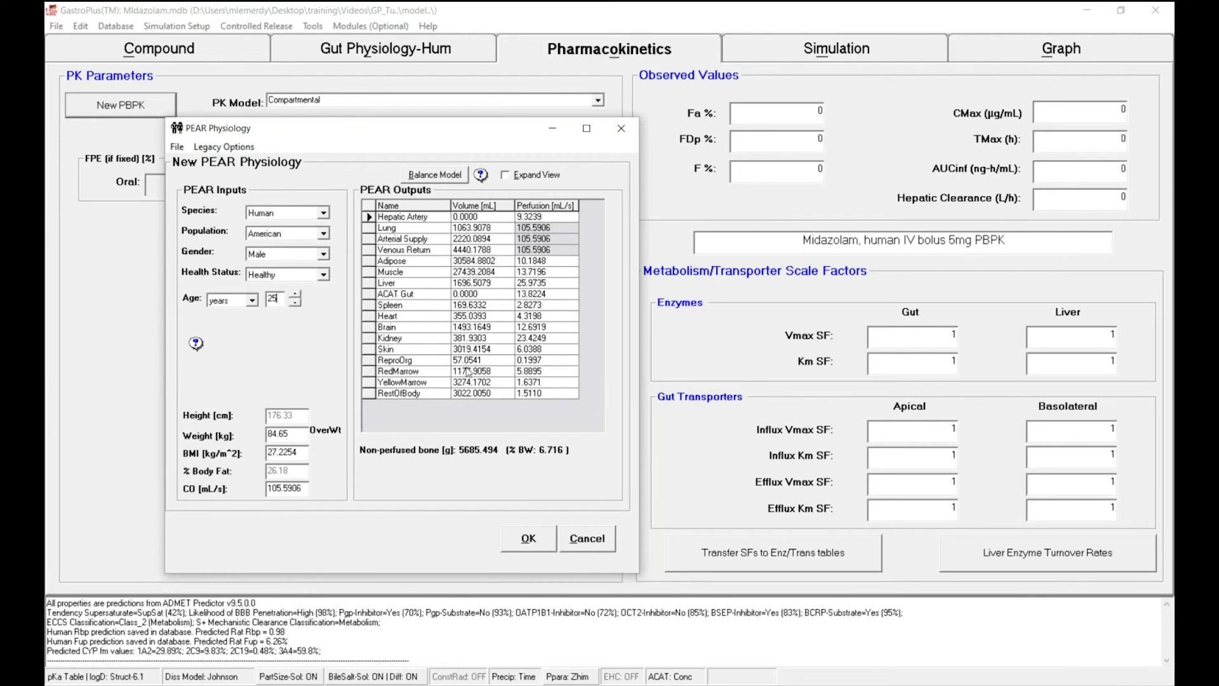
{"action": "left_click_drag", "start_coordinate": [290, 433], "coordinate": [271, 436]}
{"action": "type", "text": "70"}
{"action": "left_click", "coordinate": [305, 453]}
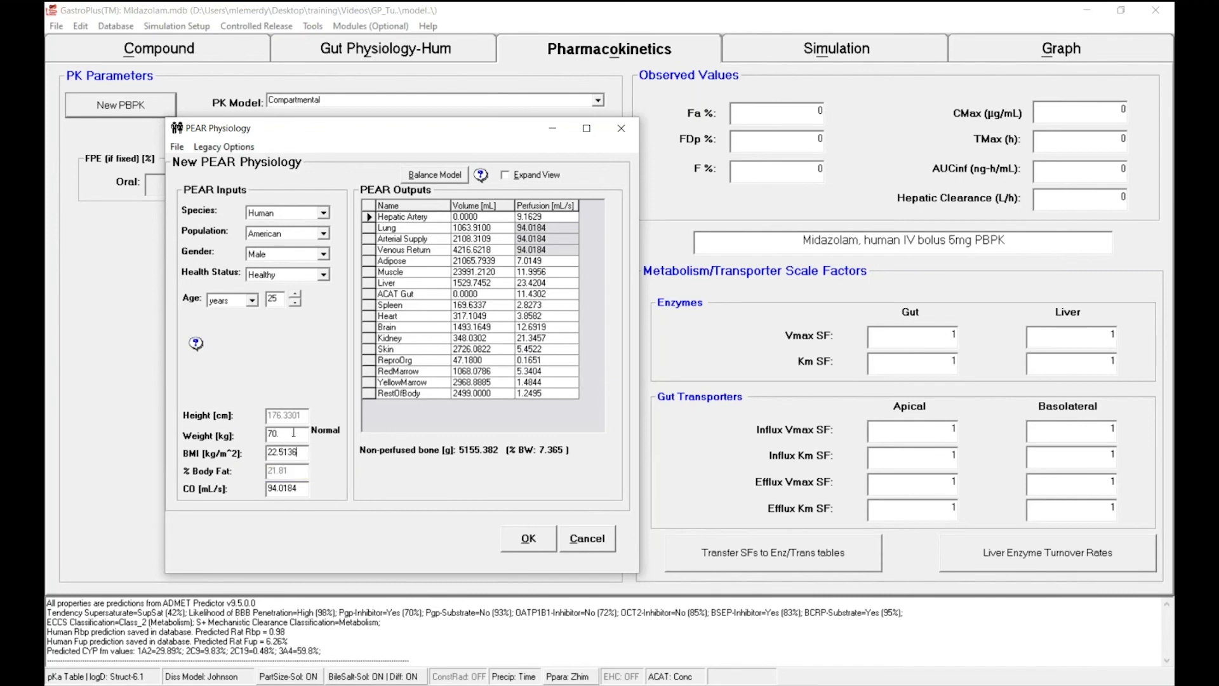
{"action": "left_click", "coordinate": [528, 538]}
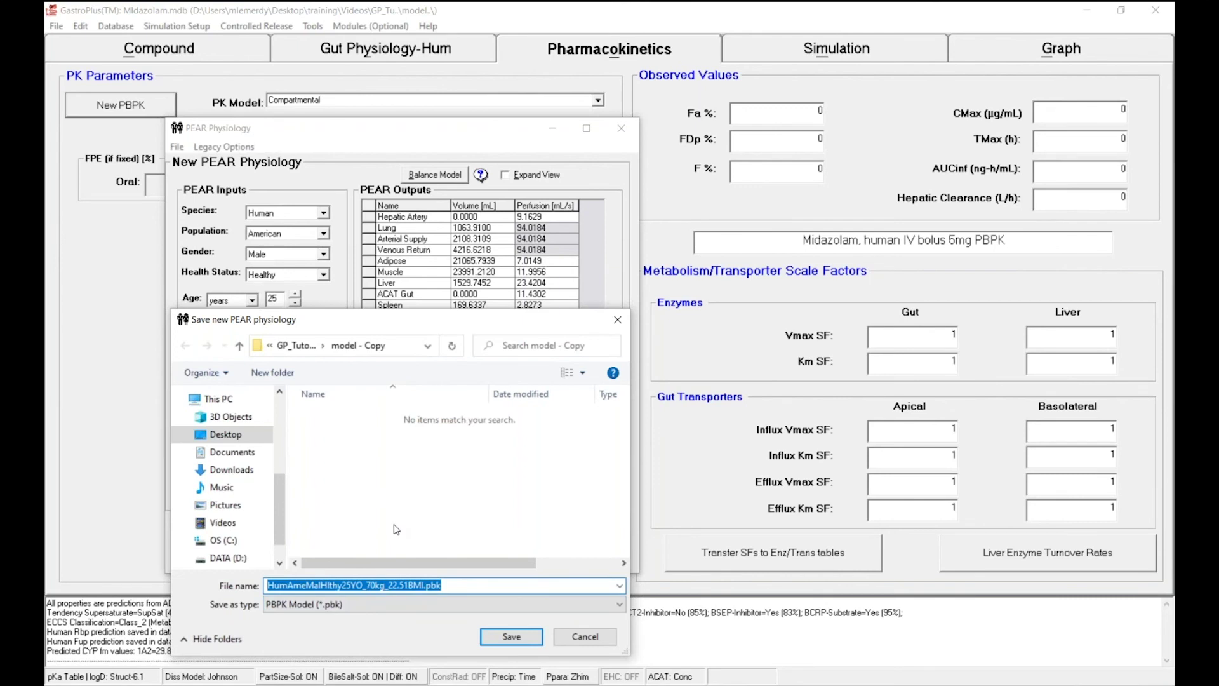
- Save the physiology as HumAmeMalHlthy25YO_70kg_22.51BMI.pbk
{"action": "left_click", "coordinate": [510, 637]}
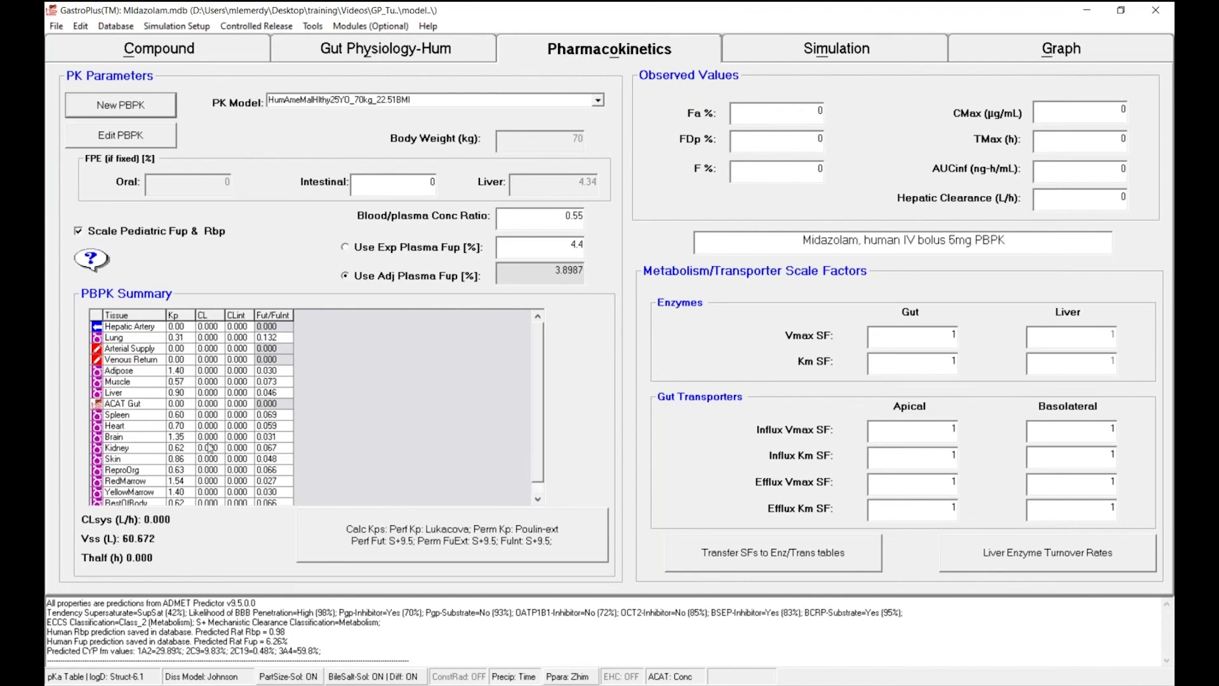
- Save the record's changes and open the healthy male physiology in the PBPK Model Editor
{"action": "mouse_move", "coordinate": [210, 457]}
{"action": "left_click", "coordinate": [117, 146]}
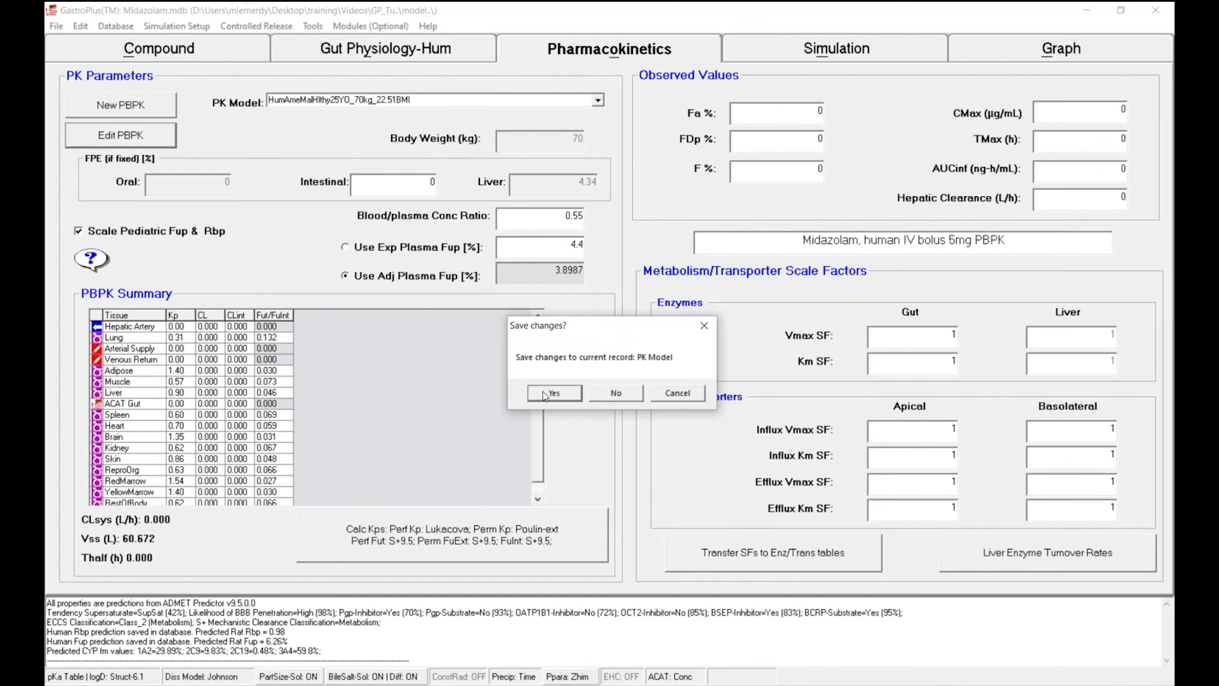
{"action": "left_click", "coordinate": [548, 393]}
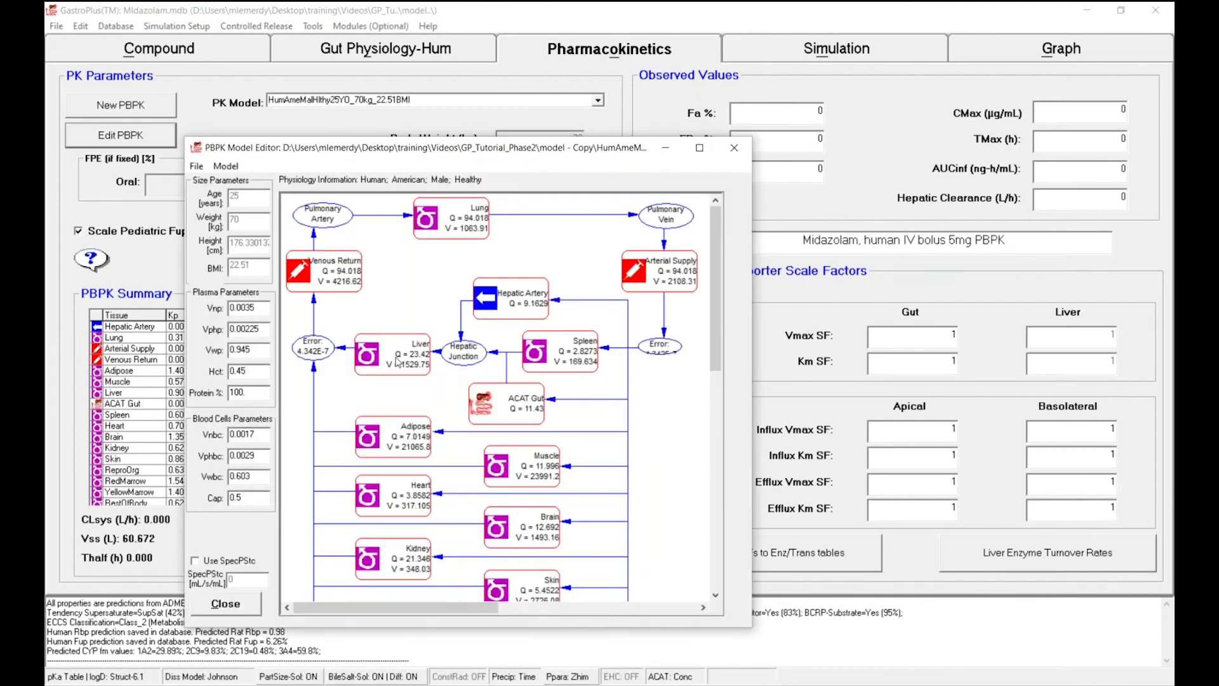
- Save the Liver compartment's tissue parameters and close the PBPK Model Editor
{"action": "left_click", "coordinate": [398, 362]}
{"action": "double_click", "coordinate": [397, 362]}
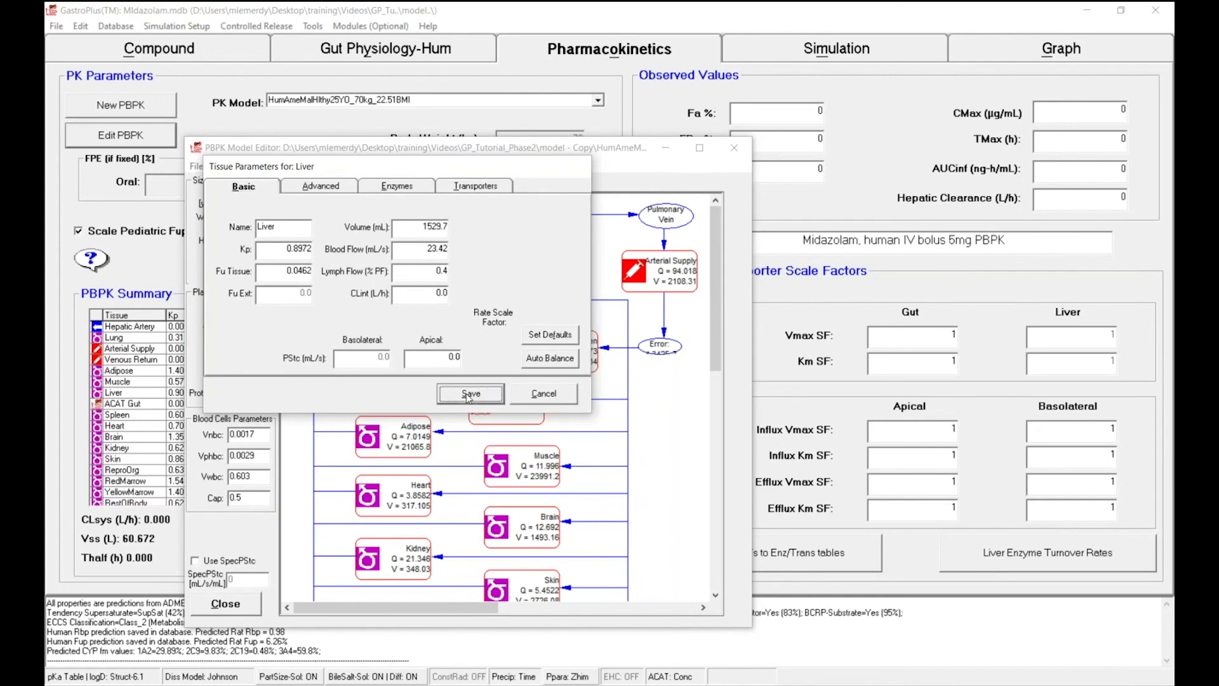
{"action": "left_click", "coordinate": [471, 395]}
{"action": "left_click", "coordinate": [226, 602]}
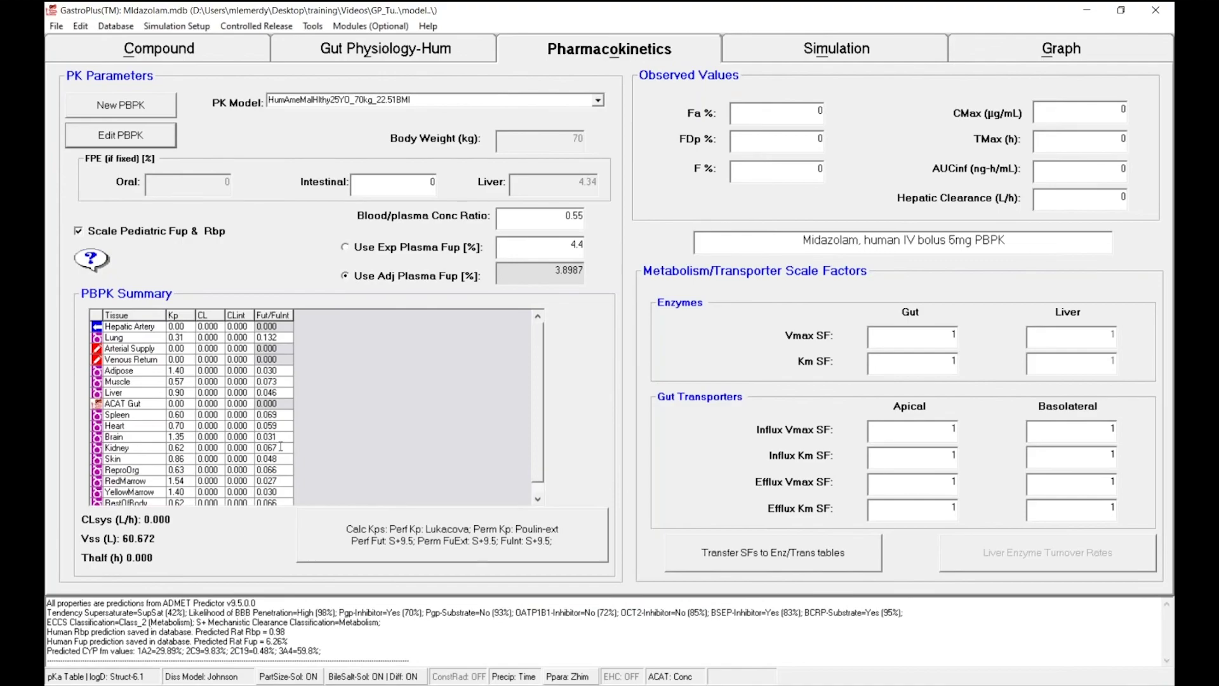